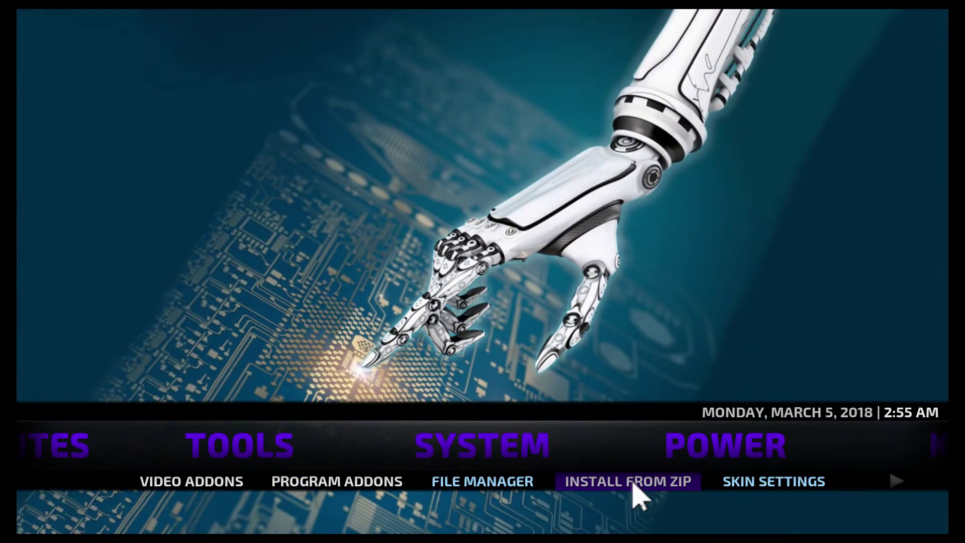
- Return home and check the Super Repo source's path in the File manager
key("Up")
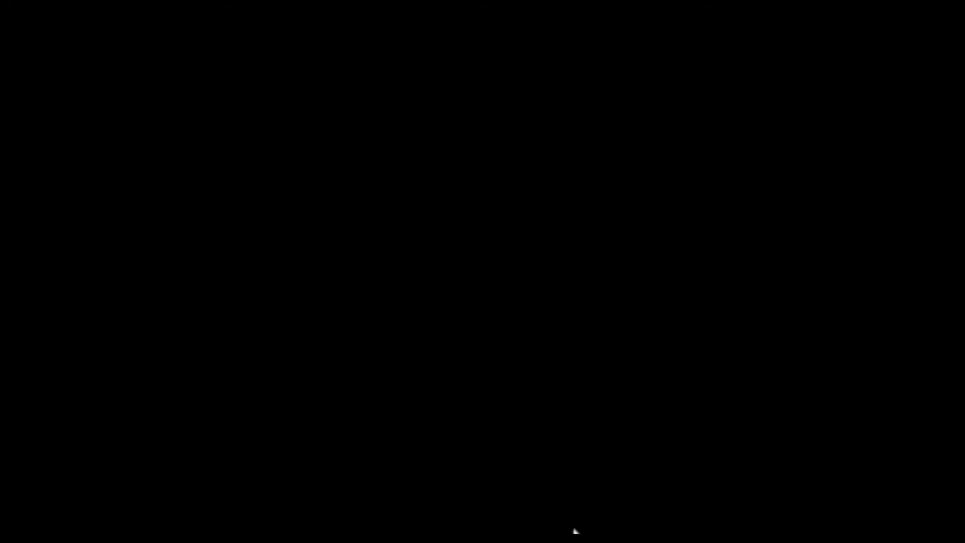
left_click(545, 511)
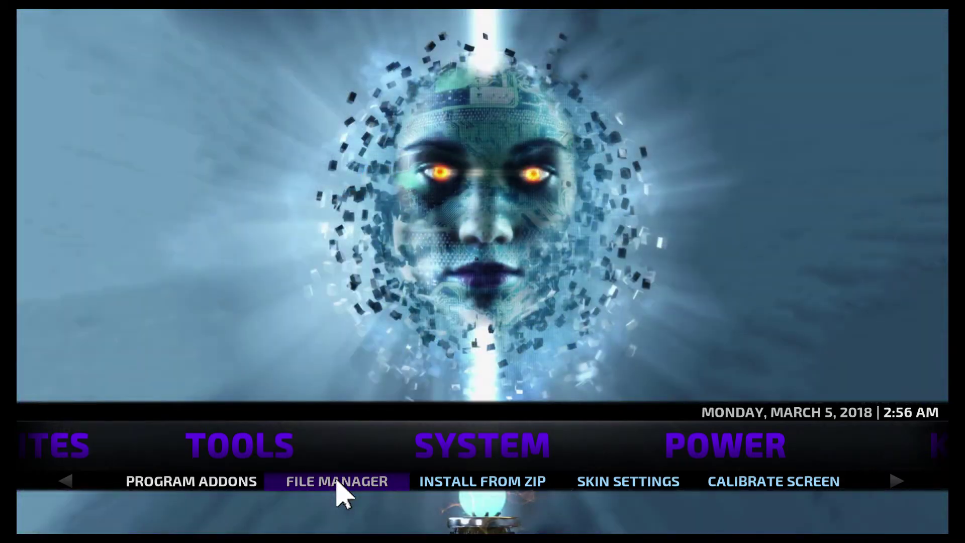
left_click(337, 483)
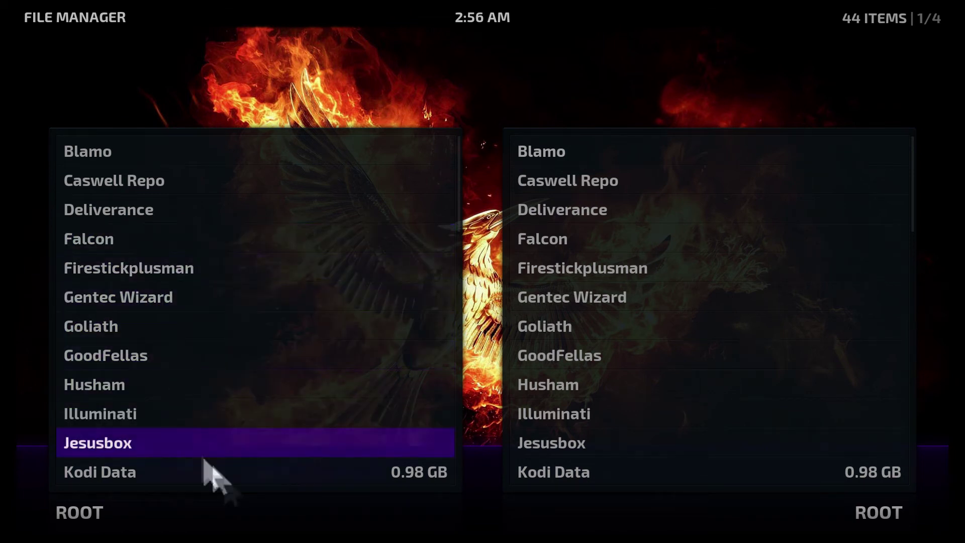
key("Down")
key("Down")
key("Down")
key("Down")
key("Down")
key("Down")
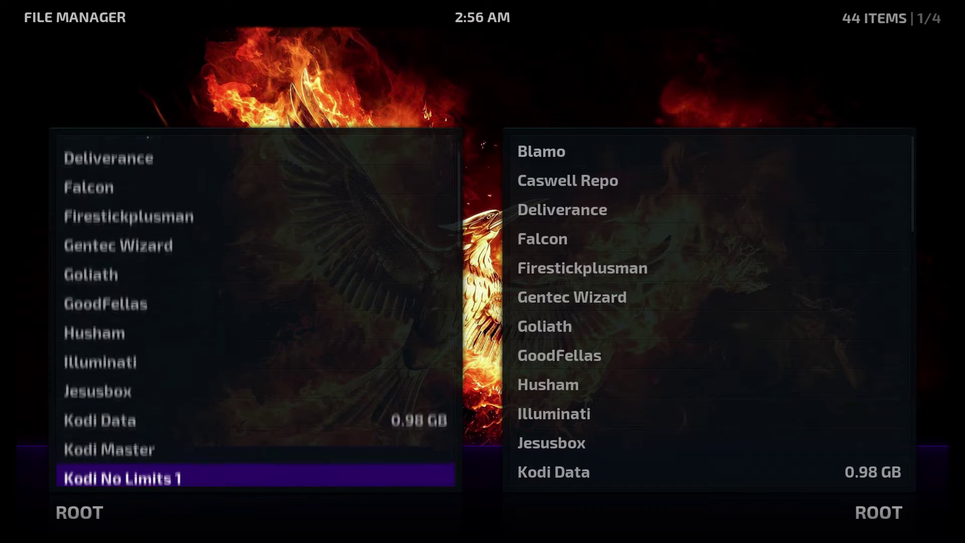
key("Down")
key("Down")
key("Down")
key("Down")
key("Down")
key("Down")
key("Down")
key("Down")
key("Down")
key("Down")
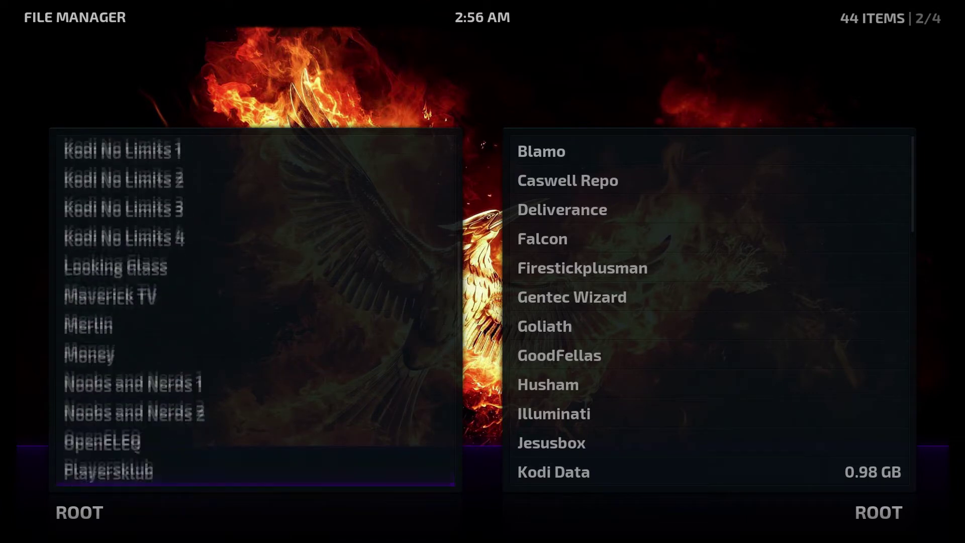
key("Down")
key("Down")
key("Down")
key("Down")
key("Down")
key("Down")
key("Down")
key("Down")
key("Down")
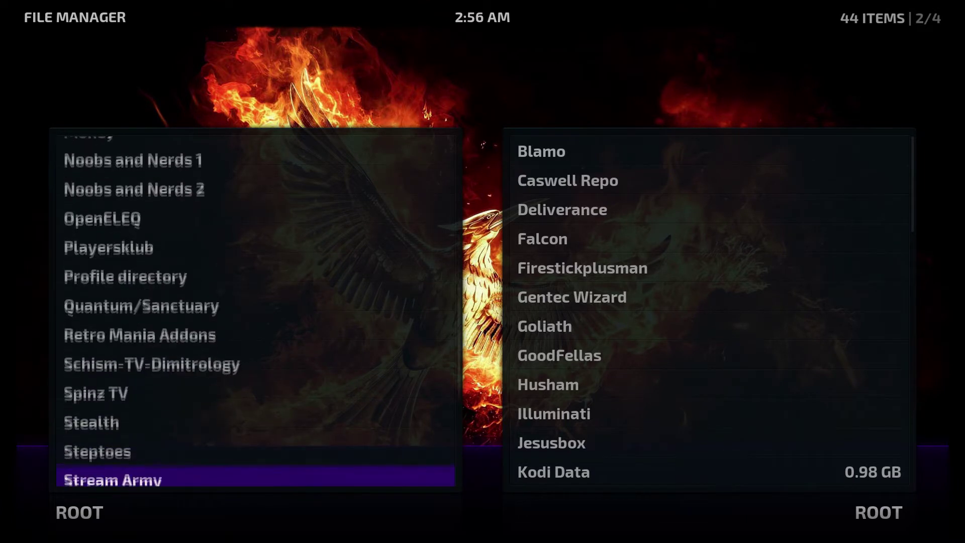
key("Down")
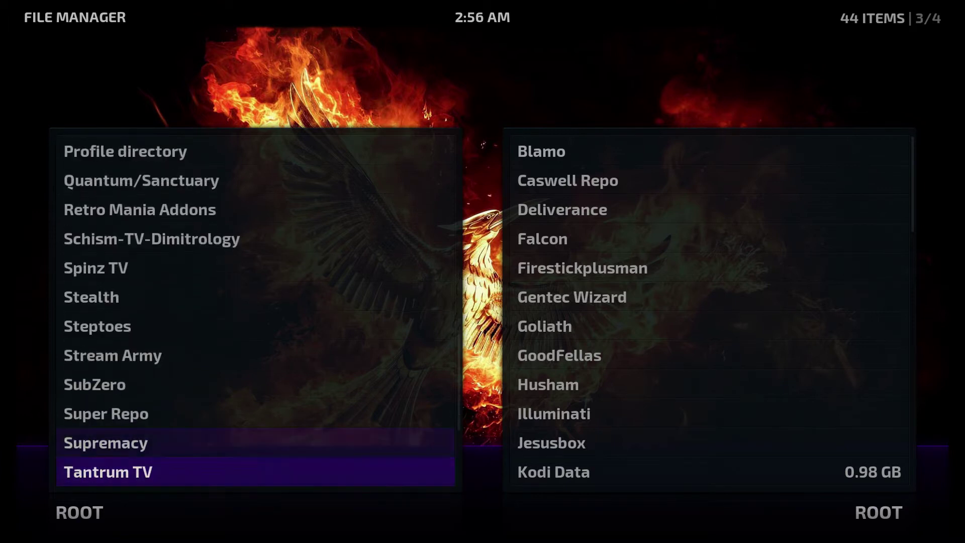
key("Up")
key("Up")
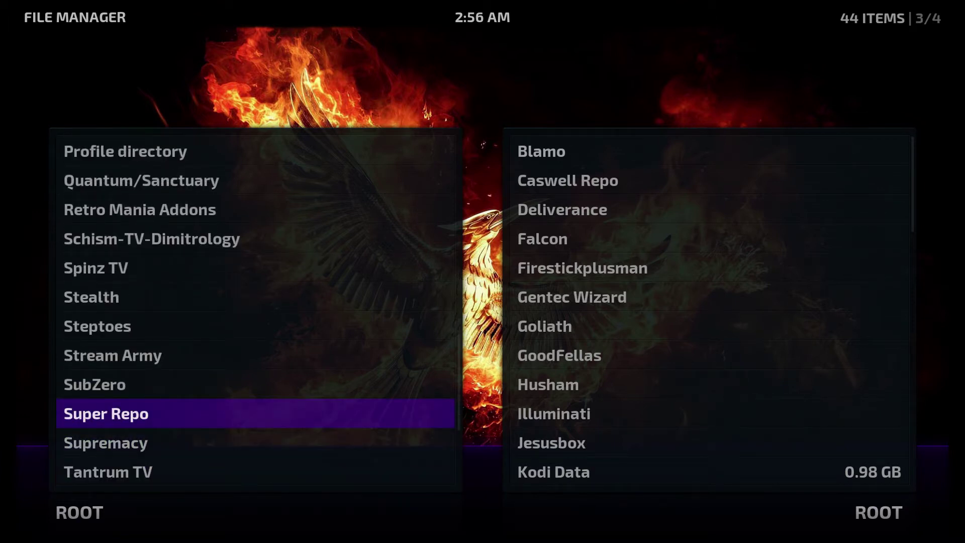
key("c")
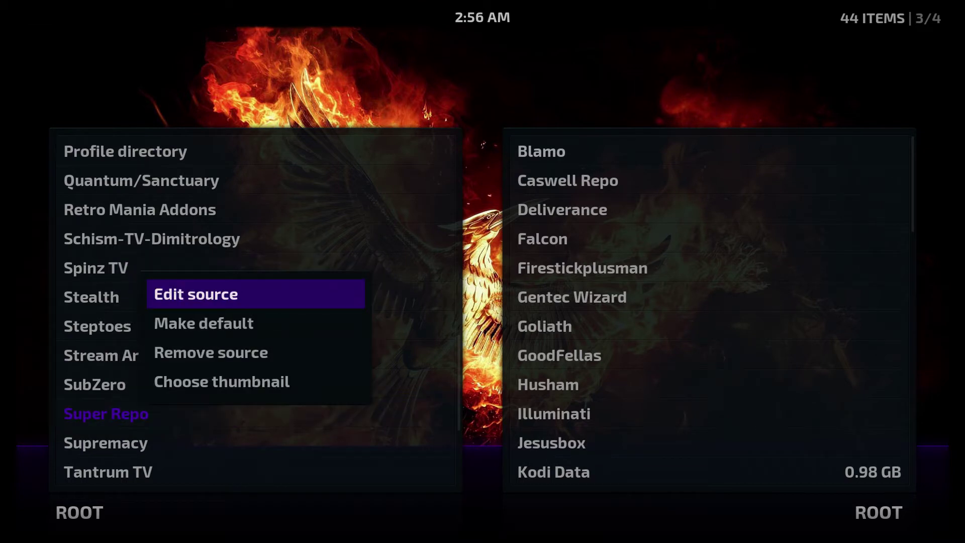
key("Return")
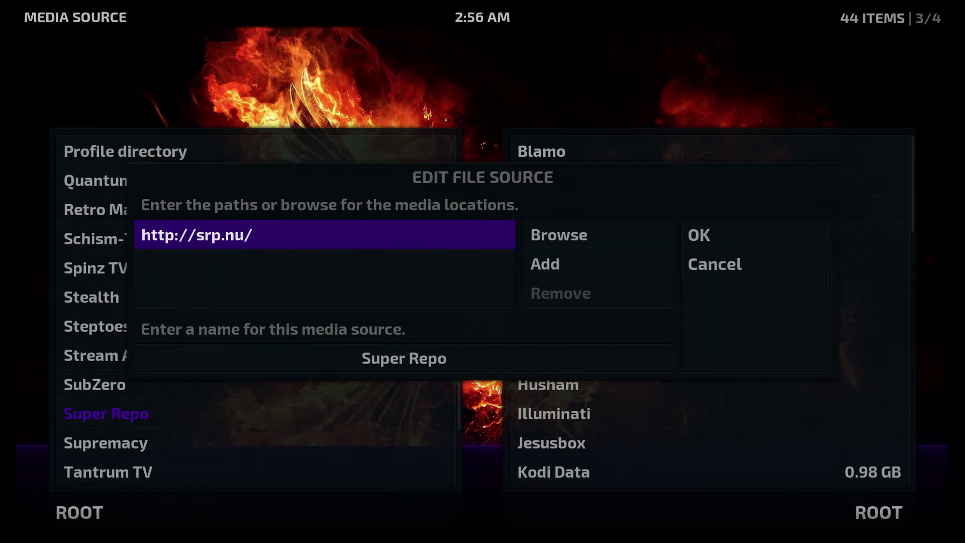
key("Escape")
key("Escape")
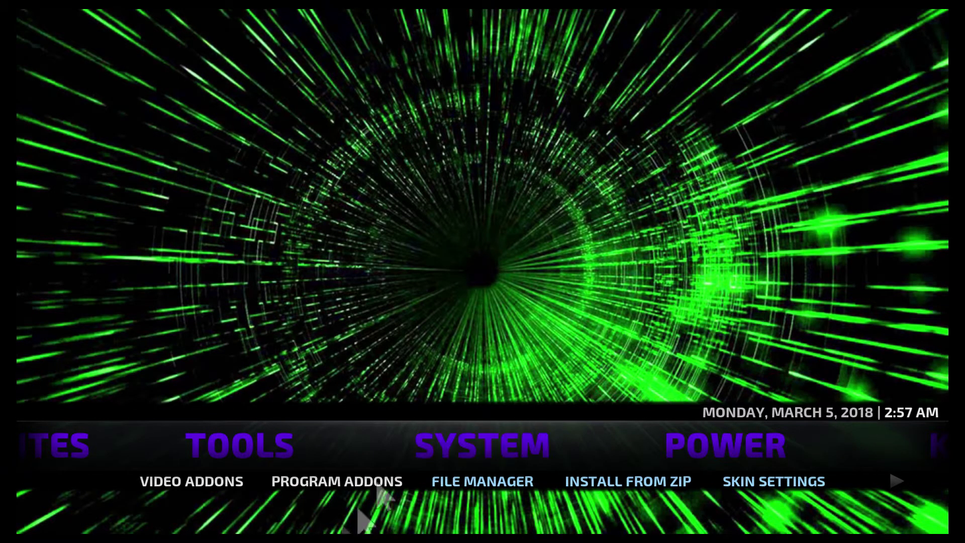
- Go to Settings > Add-ons > Install from zip file and scroll the sources list
left_click(490, 455)
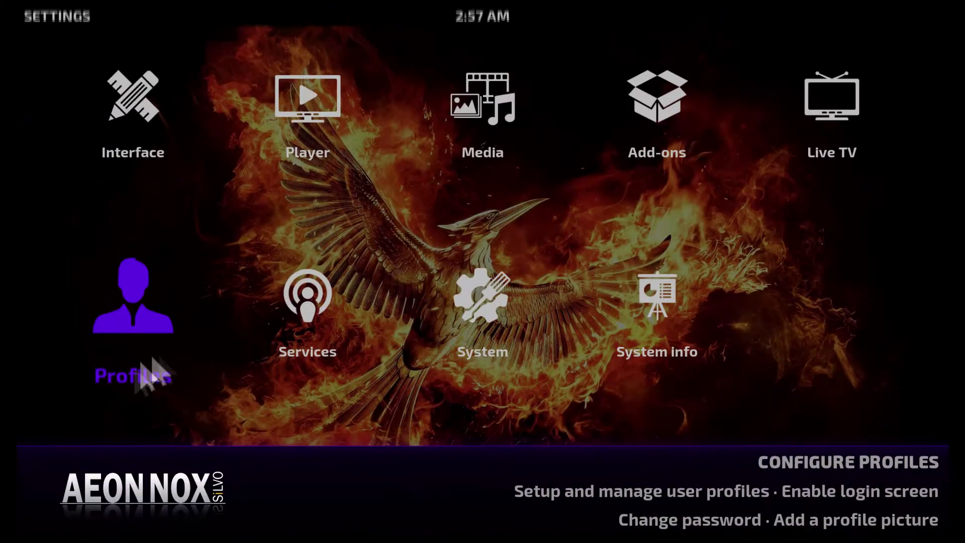
left_click(662, 107)
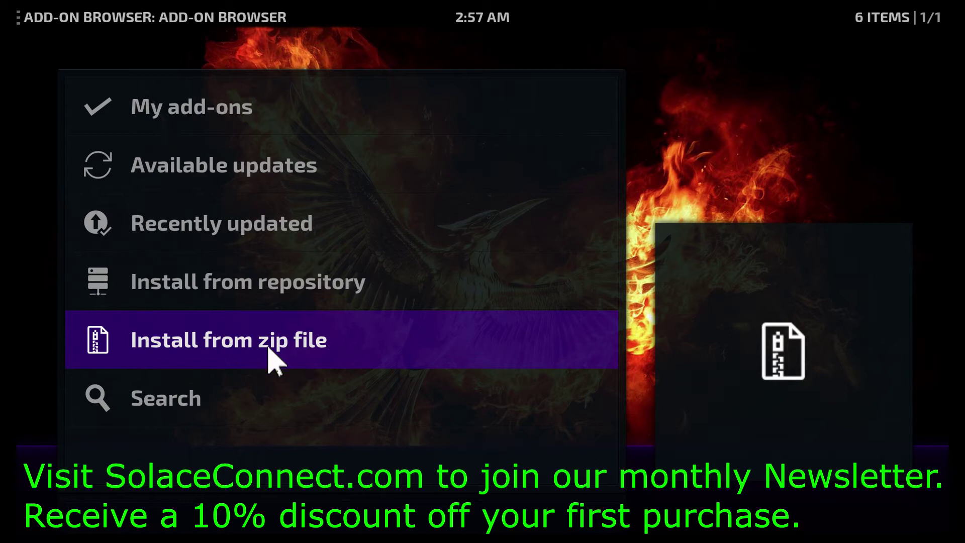
left_click(300, 363)
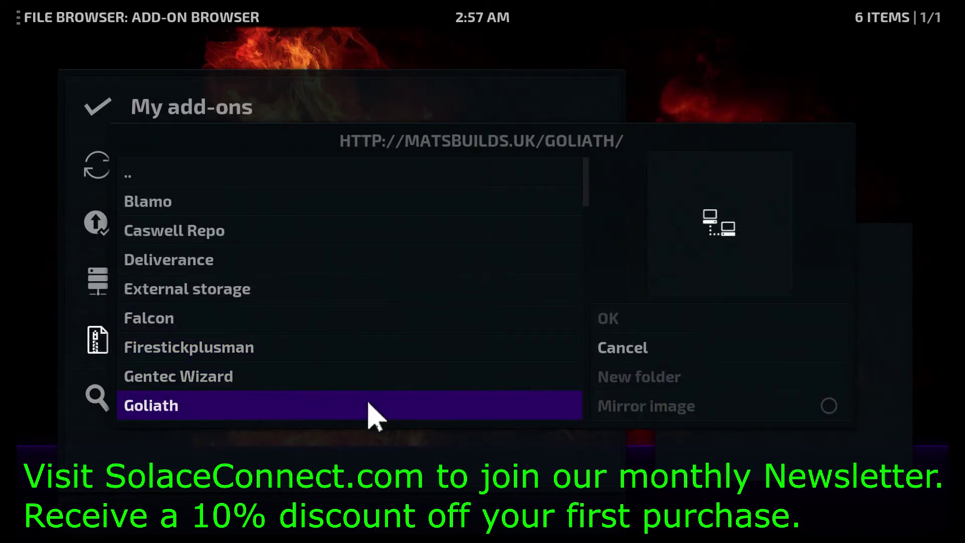
scroll(370, 413, "down", 1)
scroll(371, 414, "down", 20)
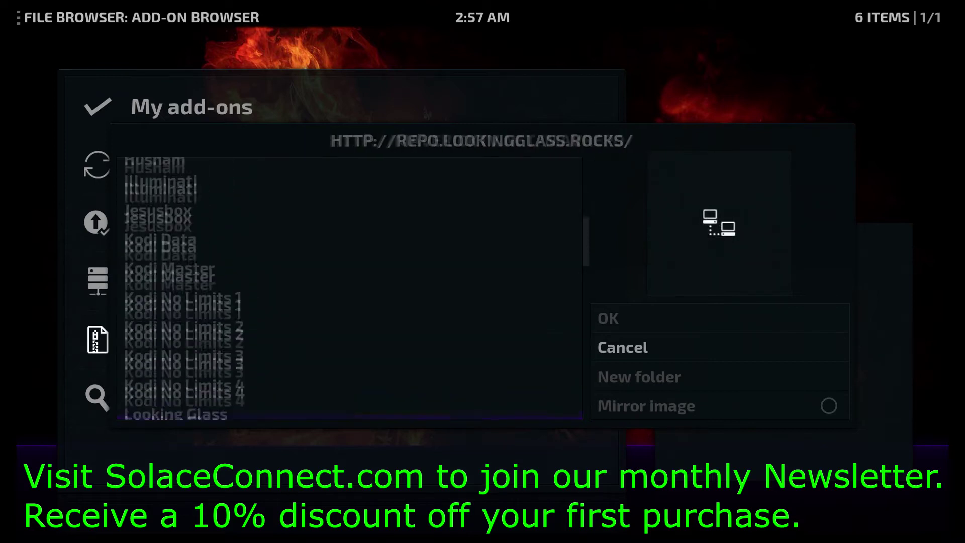
scroll(370, 413, "down", 7)
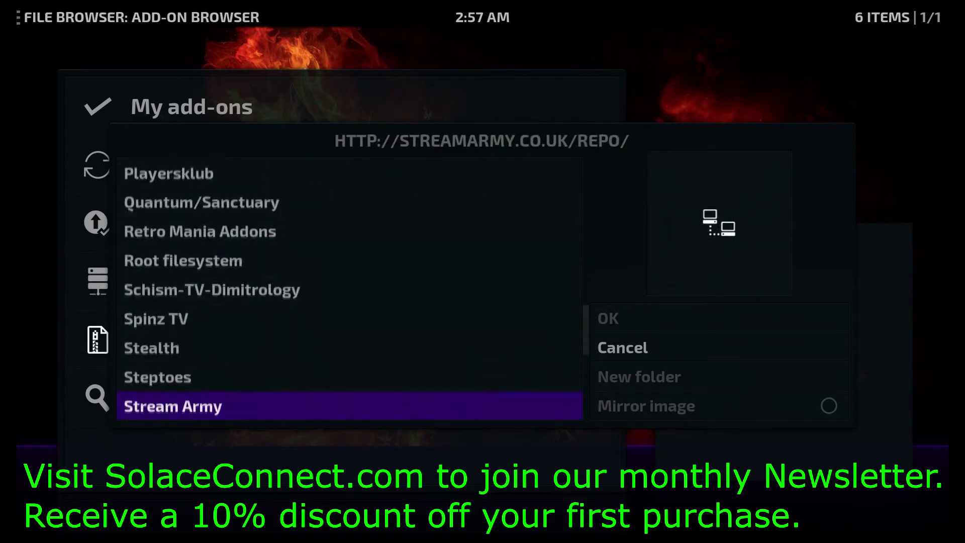
scroll(371, 413, "up", 2)
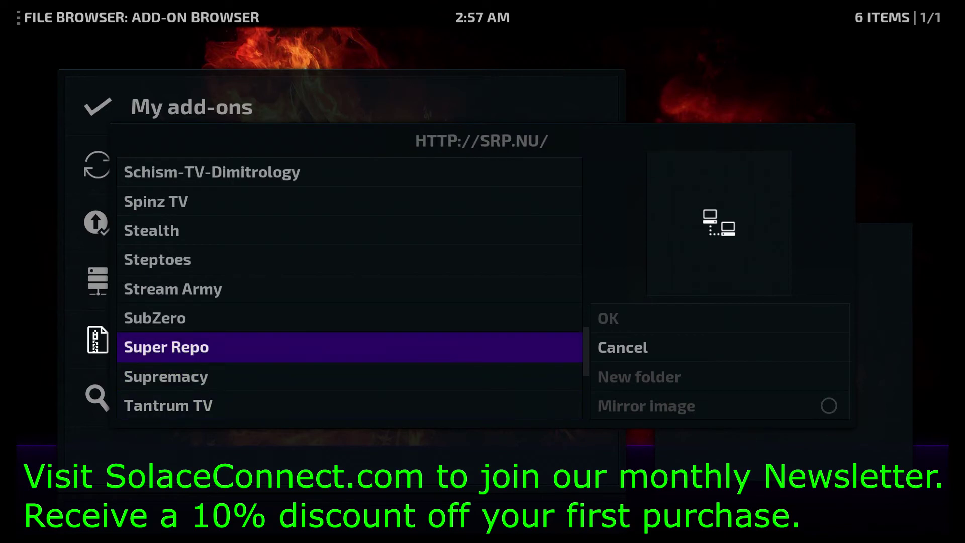
- Browse Super Repo to krypton/all to view the SuperRepo zip, then back out to the top
key("Return")
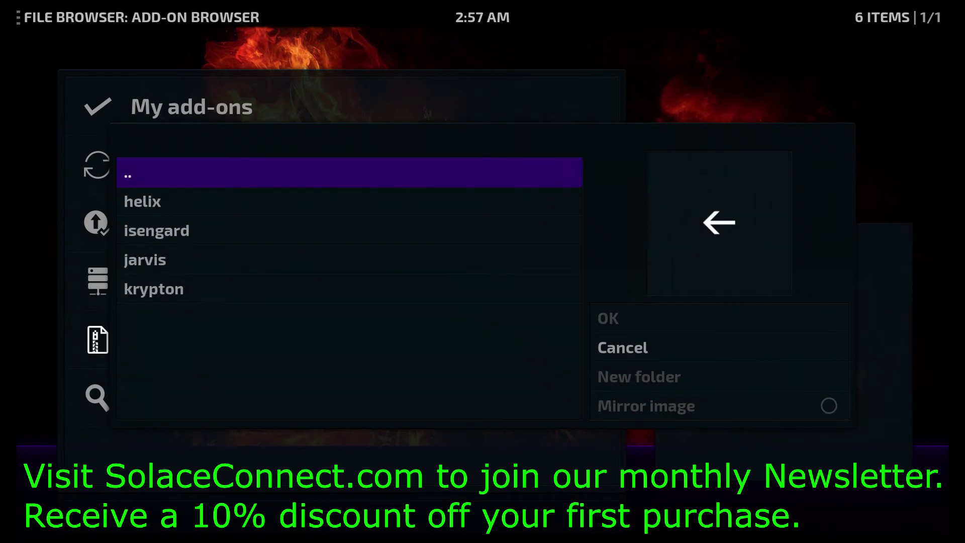
key("Down")
key("Down")
key("Down")
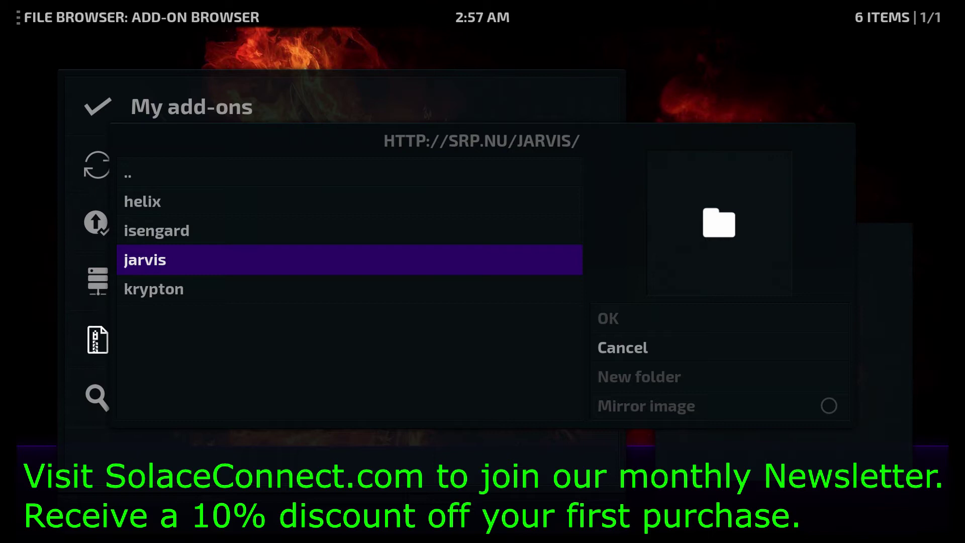
key("Down")
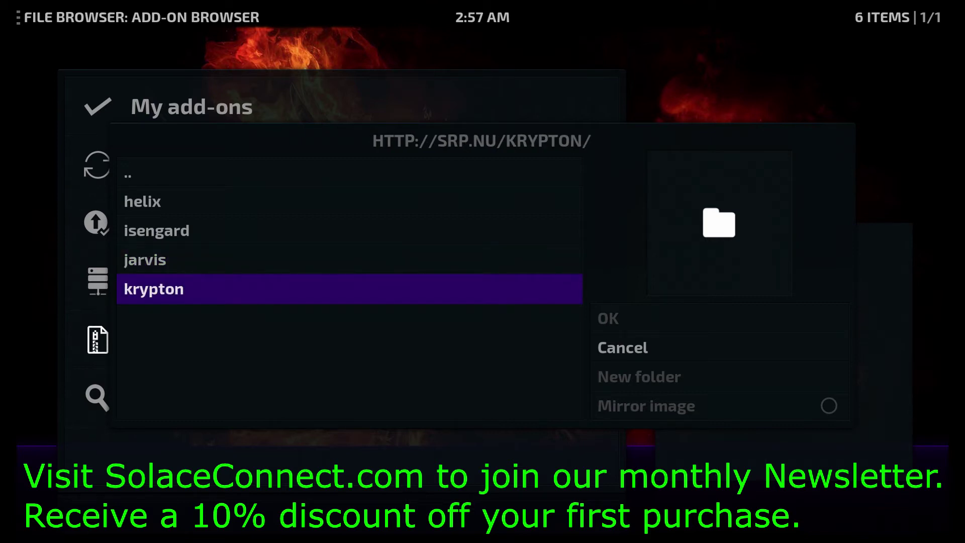
key("Return")
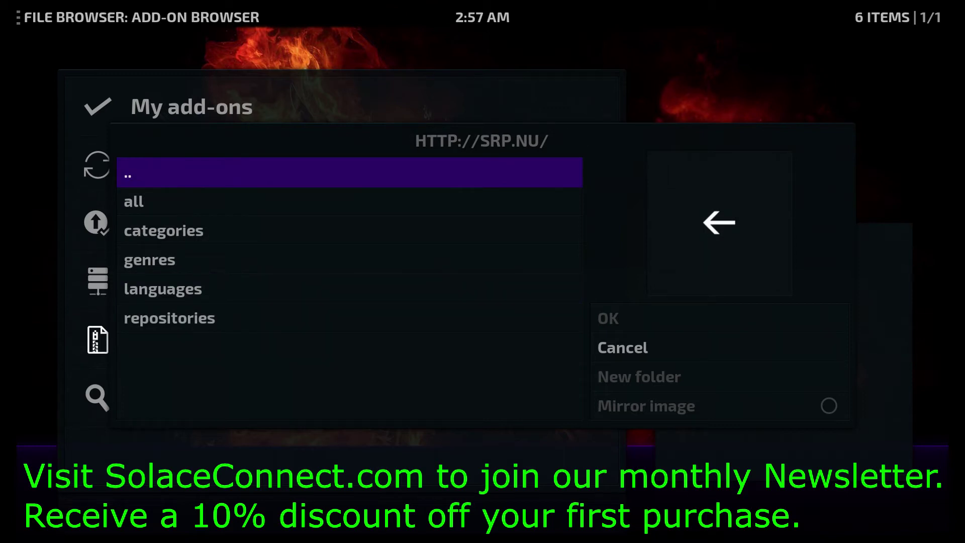
key("Down")
key("Return")
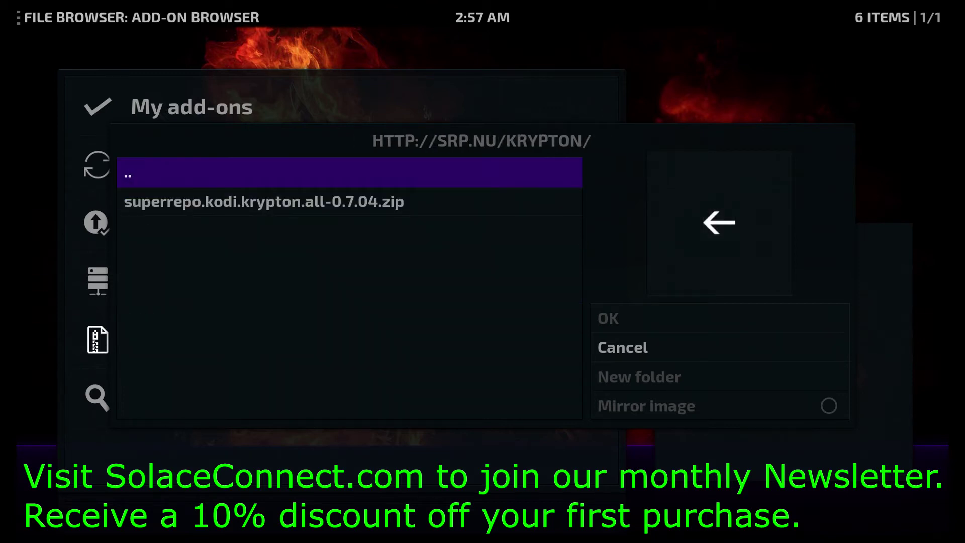
key("Down")
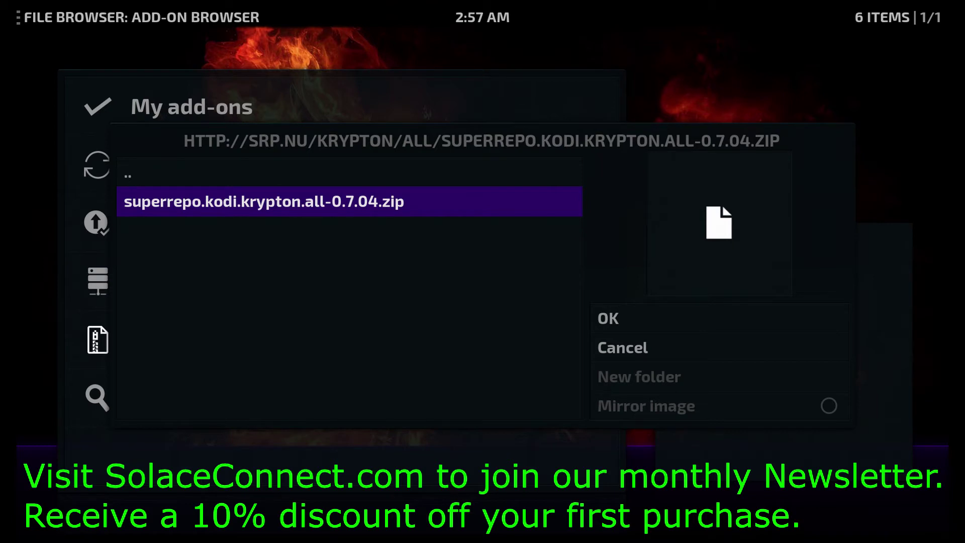
key("BackSpace")
key("BackSpace")
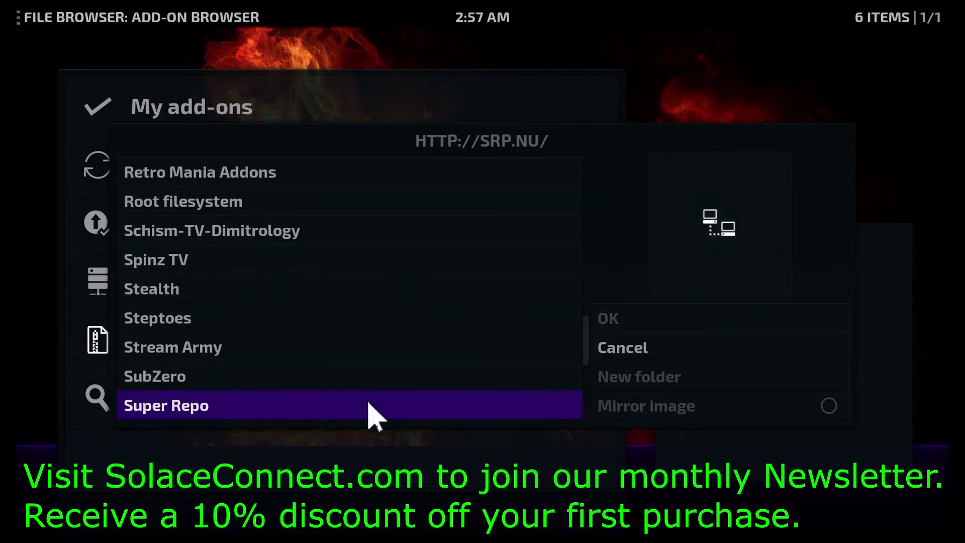
key("BackSpace")
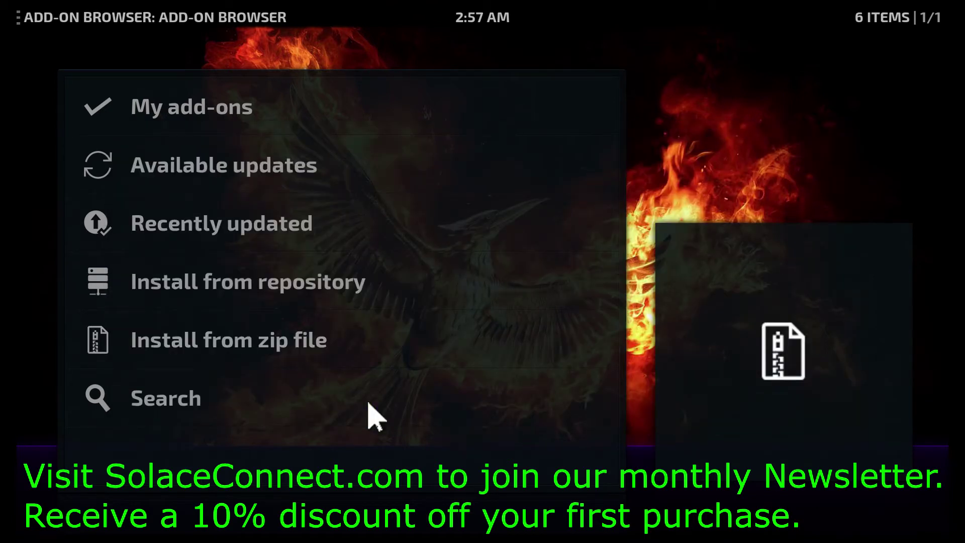
- Go to Install from repository > SuperRepo All [Krypton][v7] > Video add-ons and select ITV*Plus
key("Up")
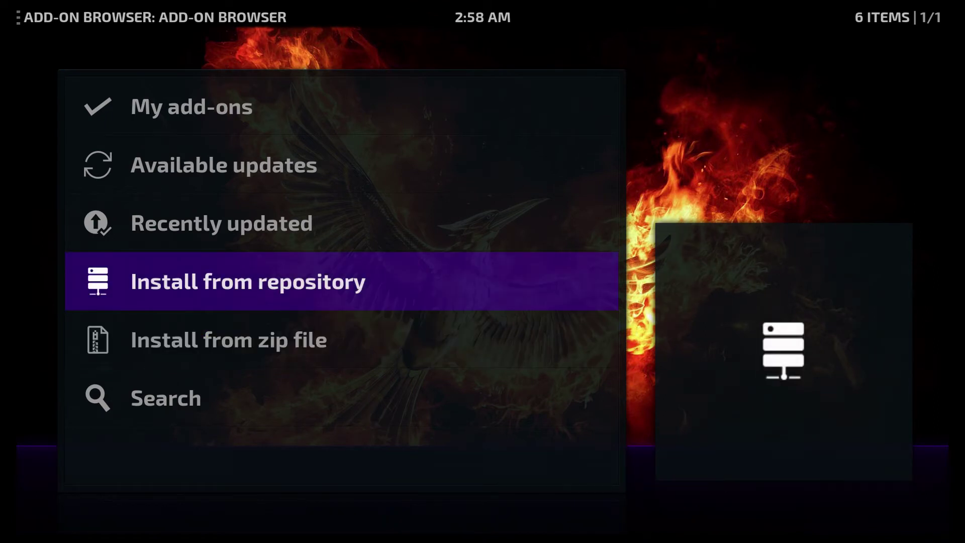
key("Return")
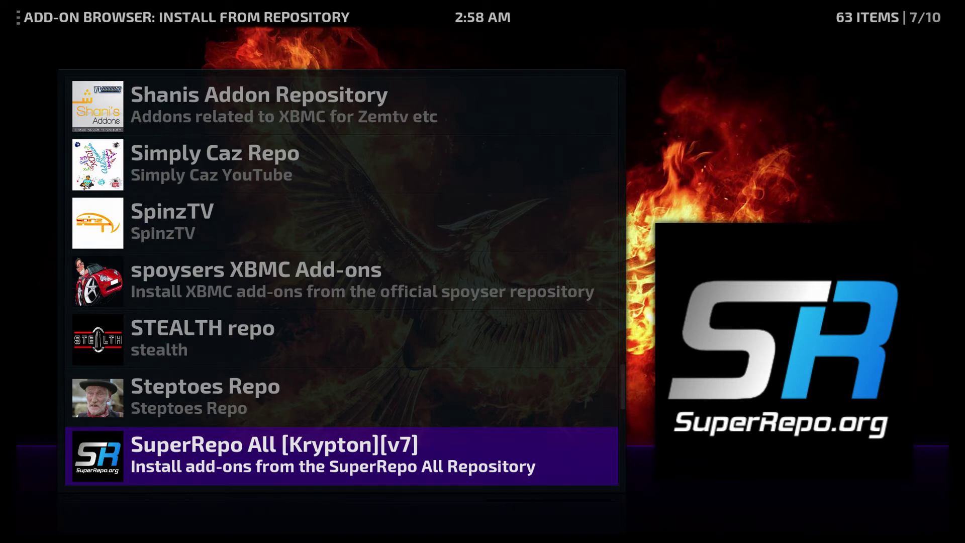
key("Return")
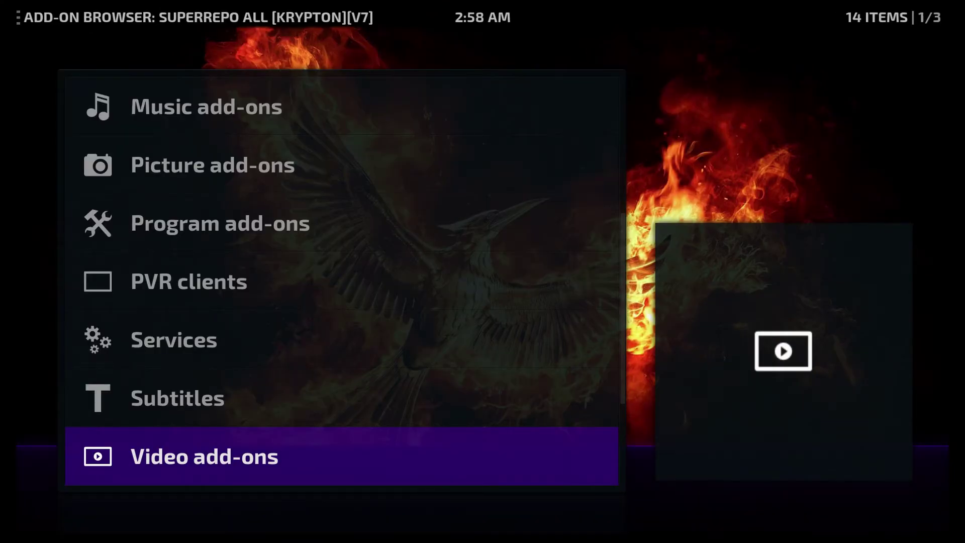
key("Return")
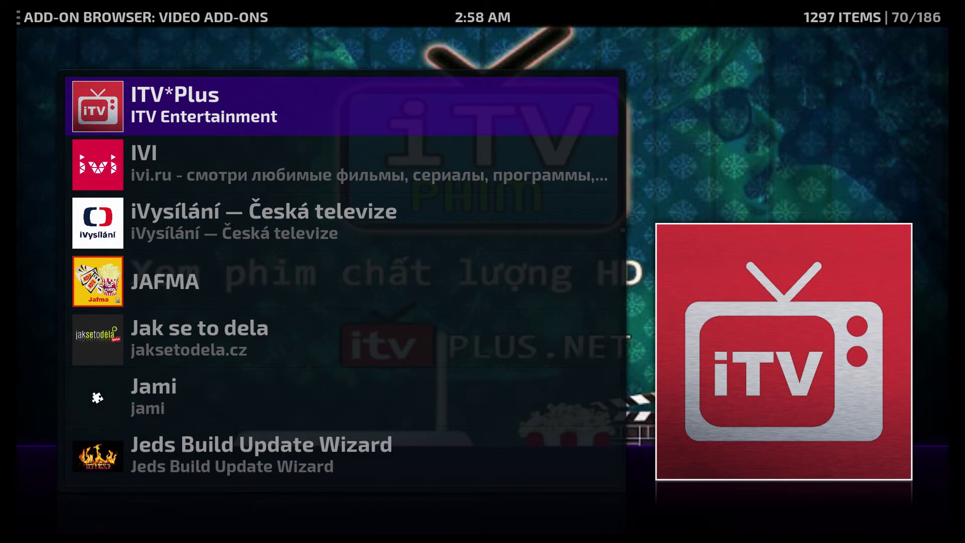
key("Return")
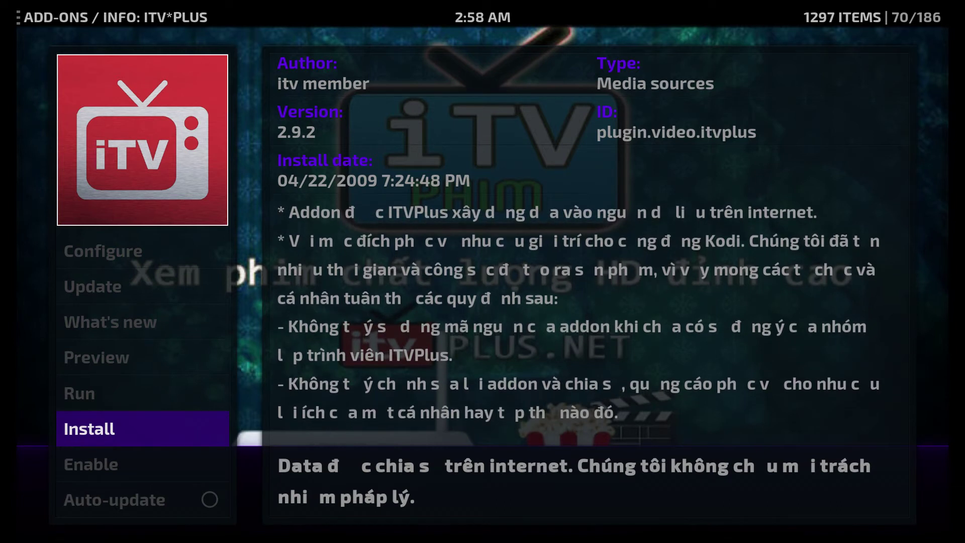
- Install ITV*Plus from its info page and launch it to its 20-item main menu
key("Return")
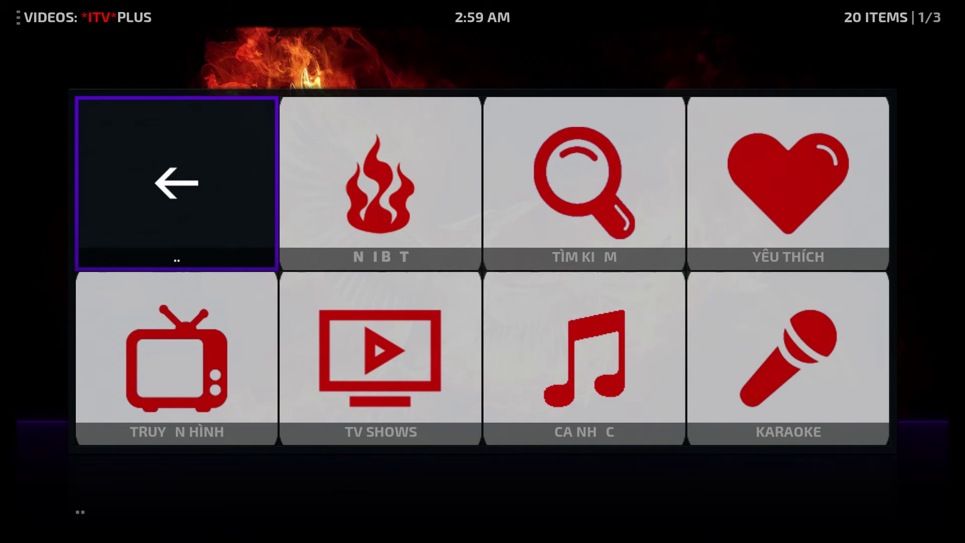
- Enter the TV SHOWS category and open the show [YT] Chúng tôi là chiến sĩ
key("Right")
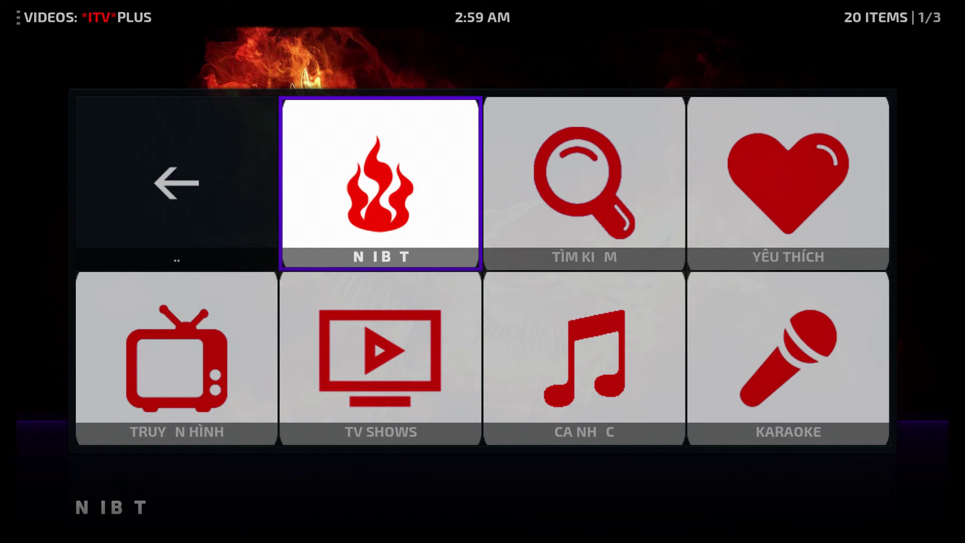
key("Down")
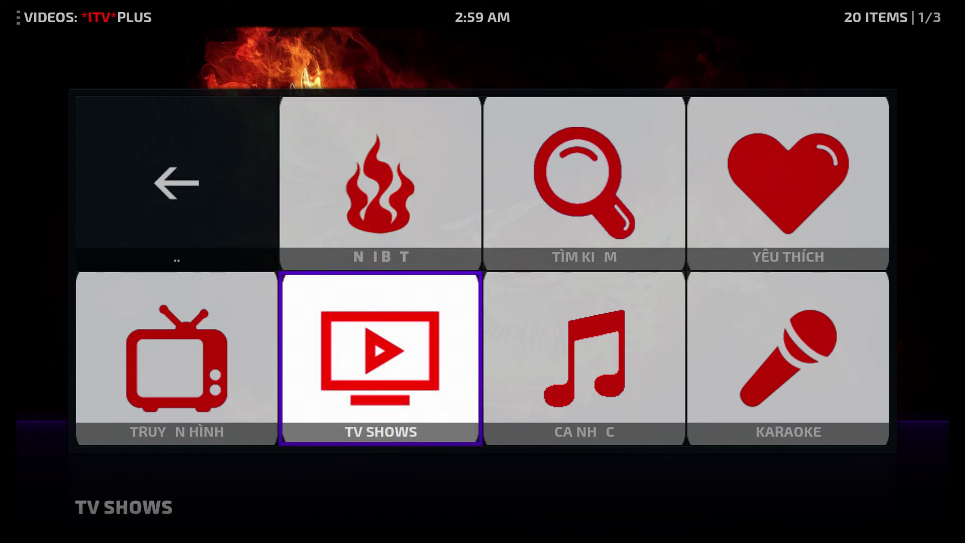
key("Down")
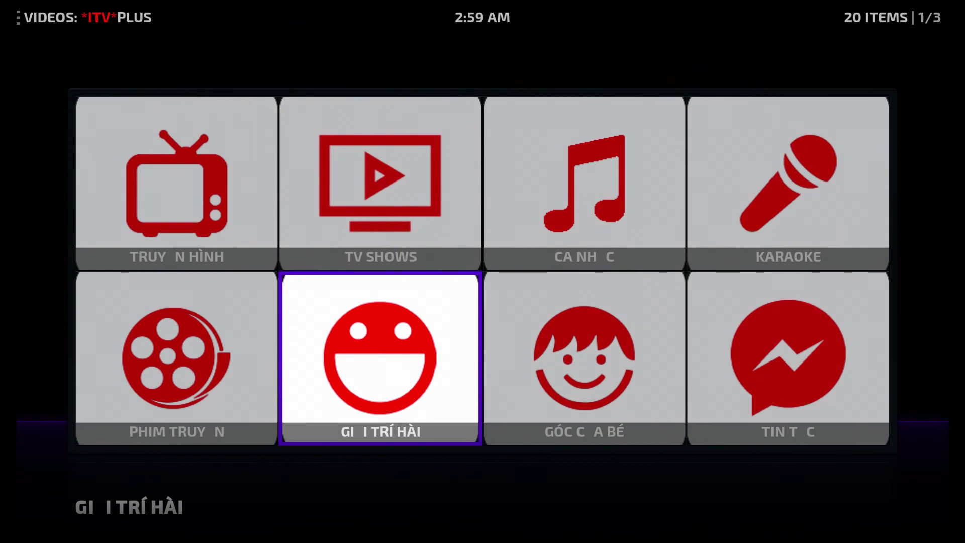
key("Up")
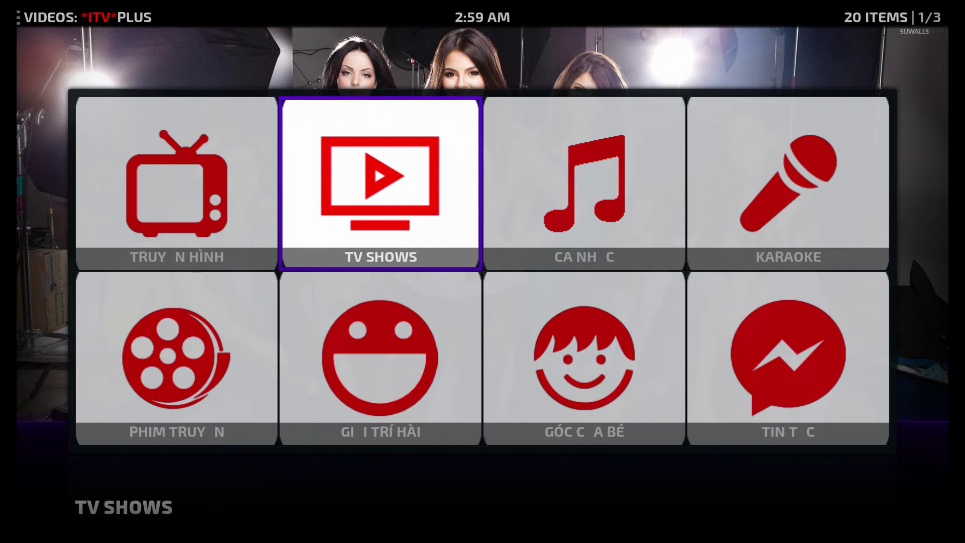
key("Return")
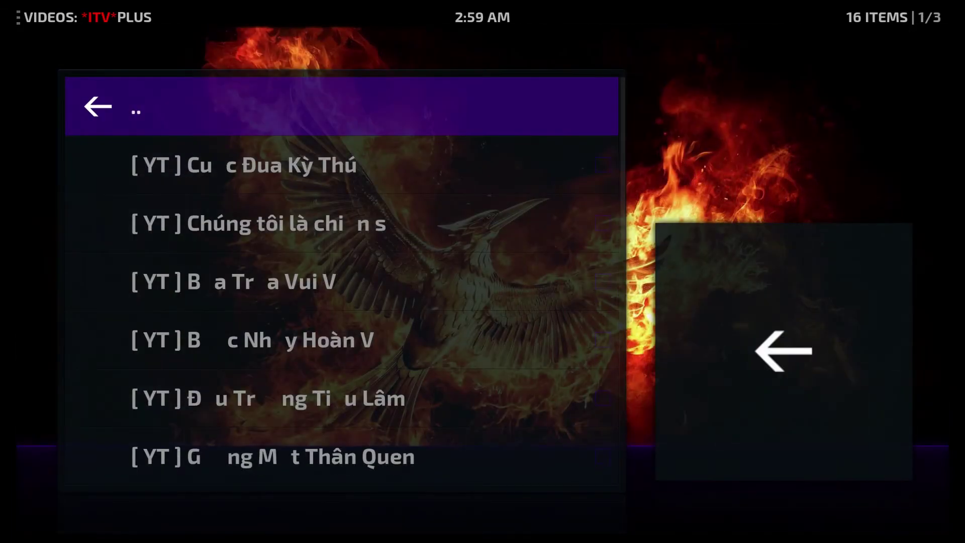
left_click(341, 165)
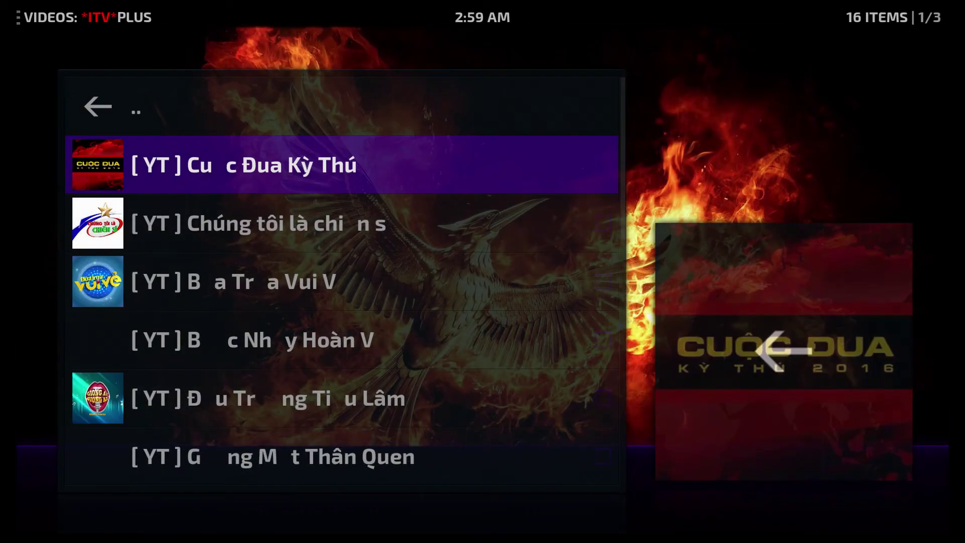
left_click(259, 224)
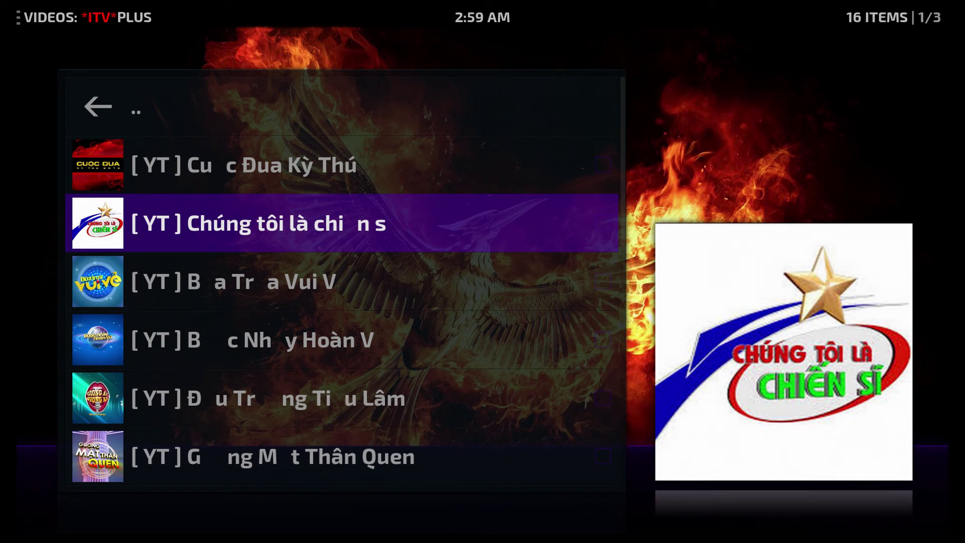
key("Return")
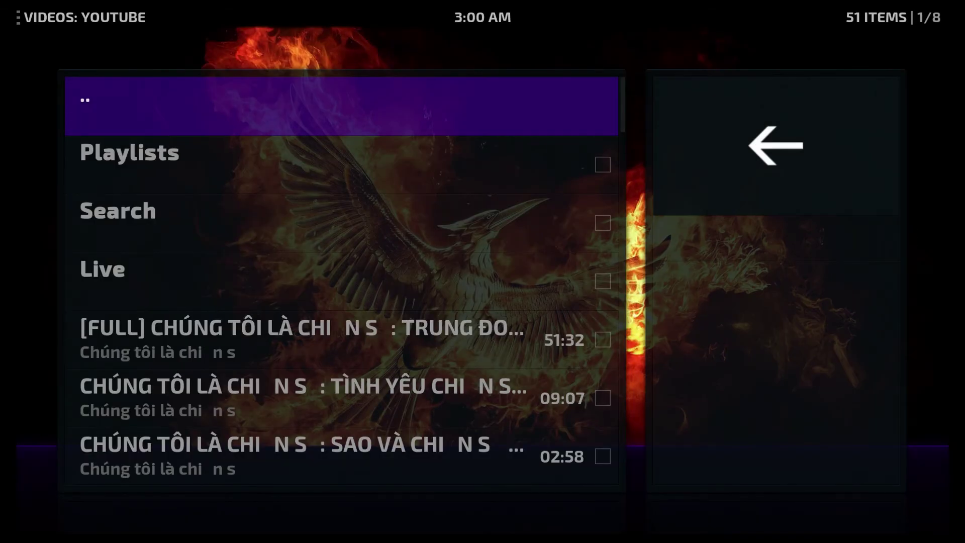
- Play the first [FULL] episode, the 51:32 video dated 12/19/2014
key("Down")
key("Down")
key("Down")
key("Down")
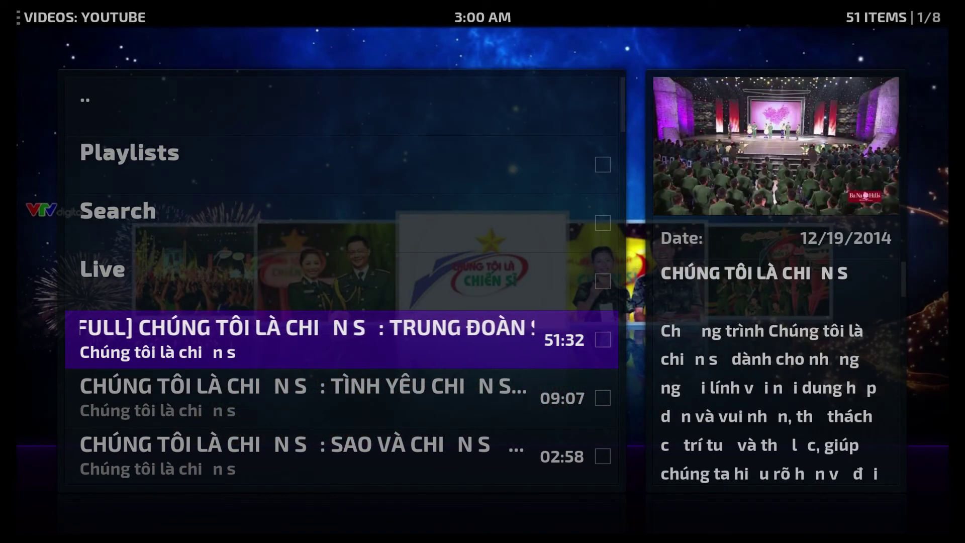
key("Return")
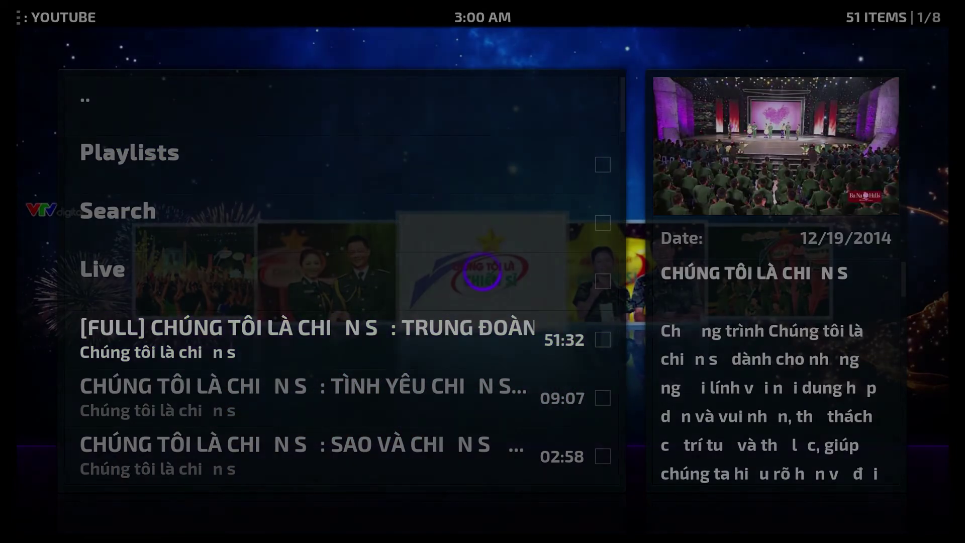